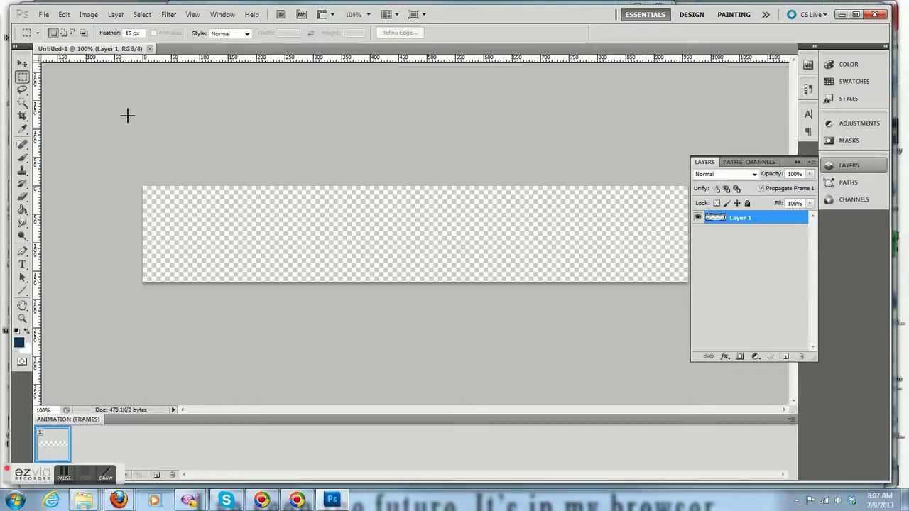
Close the old banner and create a new 960×170 px transparent document.
left_click(149, 49)
left_click(44, 14)
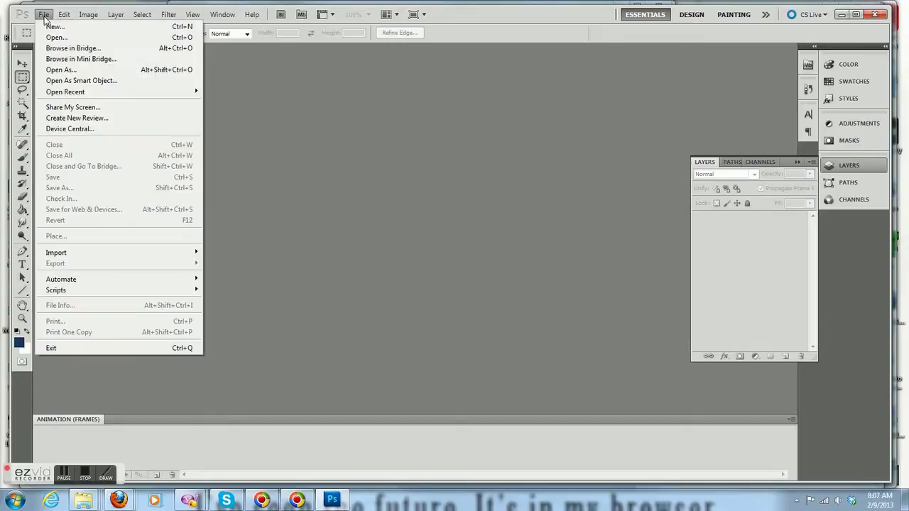
left_click(49, 28)
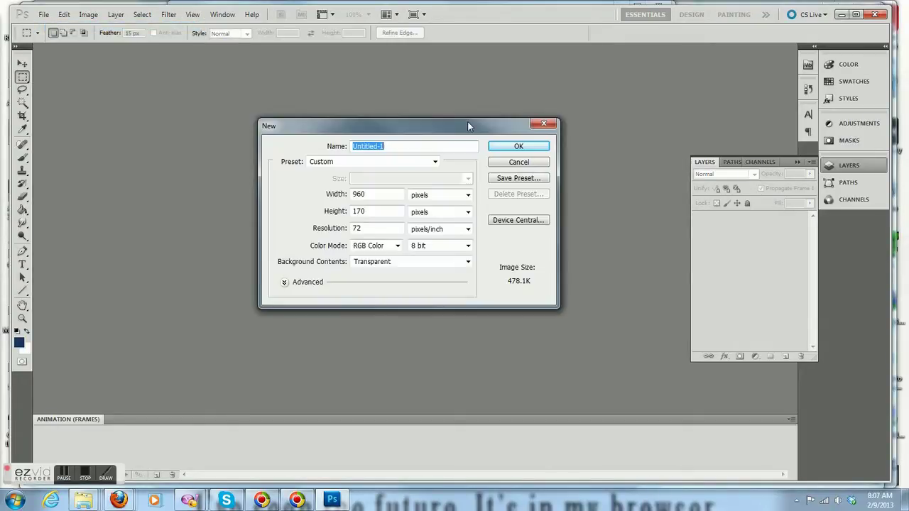
left_click(378, 195)
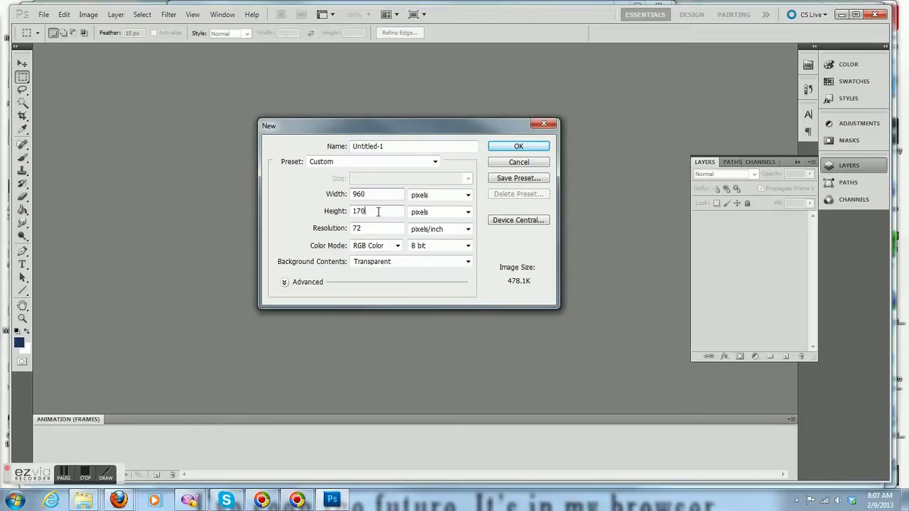
left_click(506, 149)
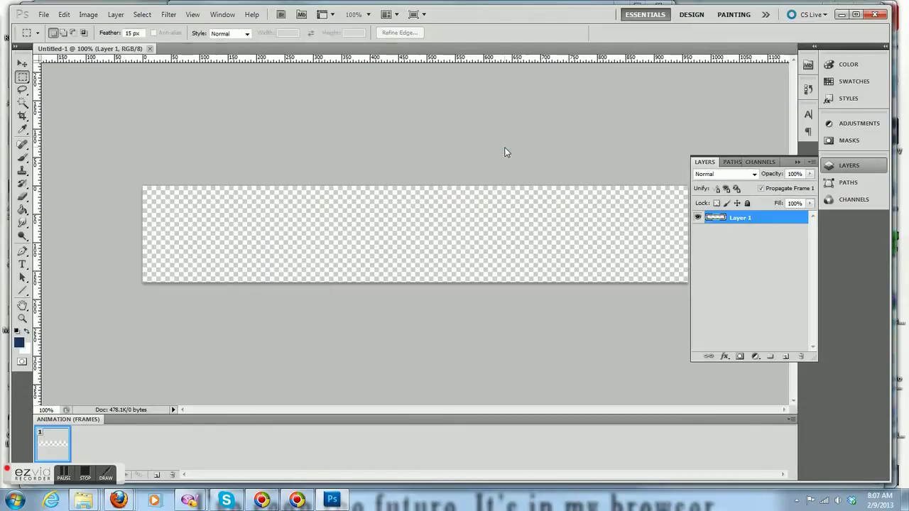
Open the two-cat photo and crop it to the area above the laptop.
left_click(44, 14)
left_click(55, 38)
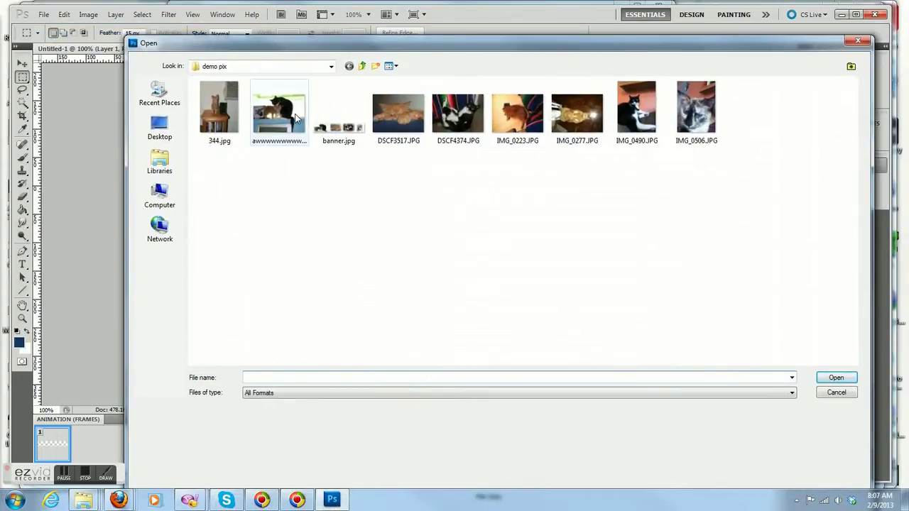
double_click(297, 119)
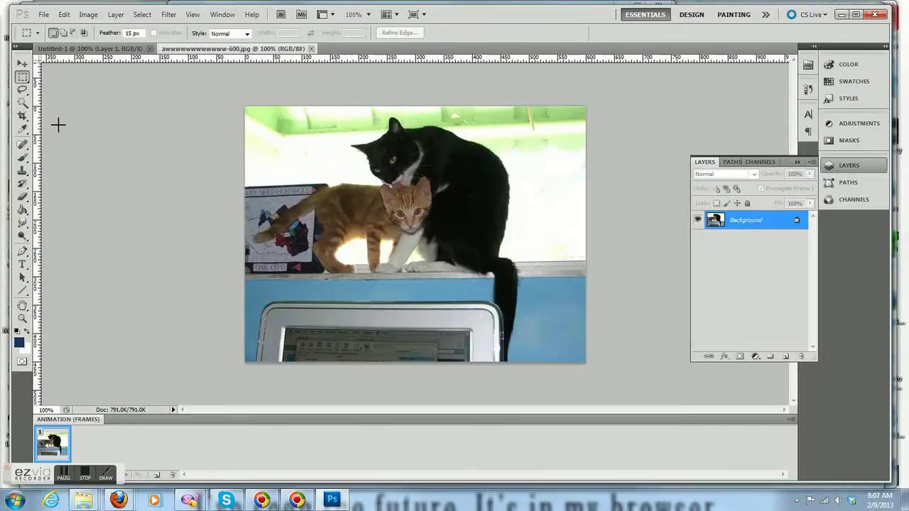
left_click(22, 116)
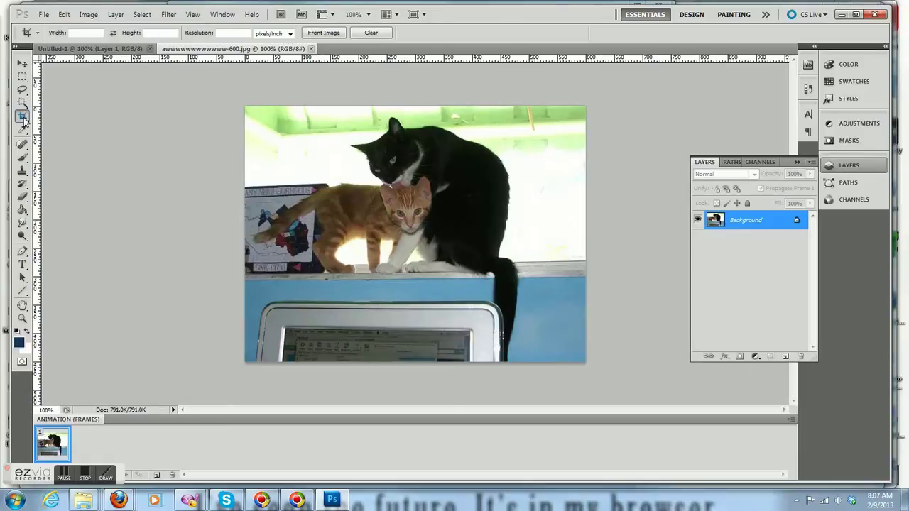
mouse_move(241, 106)
left_mouse_down()
mouse_move(538, 249)
mouse_move(589, 286)
left_mouse_up()
right_click(418, 204)
left_click(433, 206)
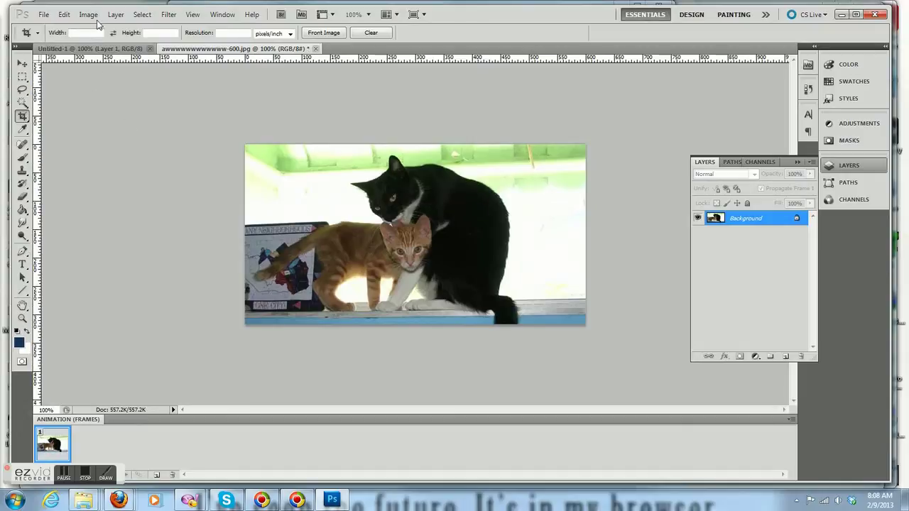
Resize the photo to 170 px high (322×170) and select all of it.
left_click(88, 14)
left_click(111, 93)
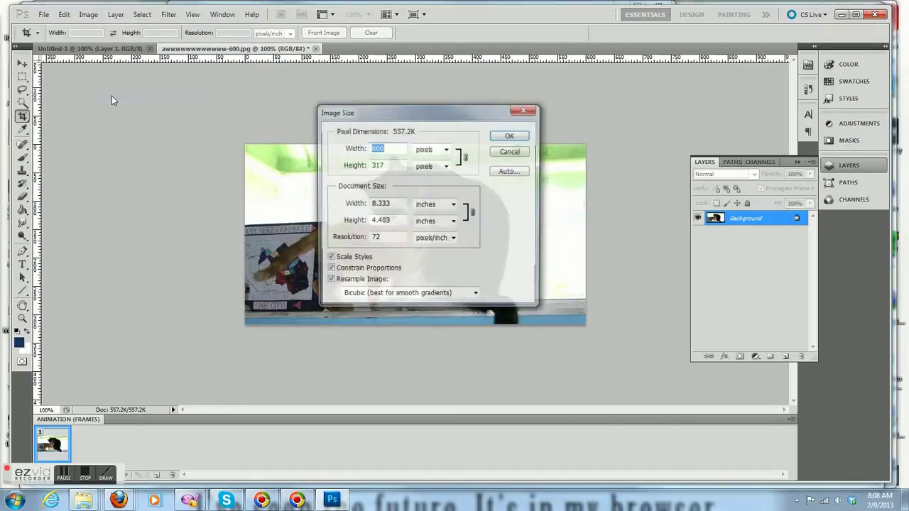
double_click(394, 164)
type("170")
left_click(508, 136)
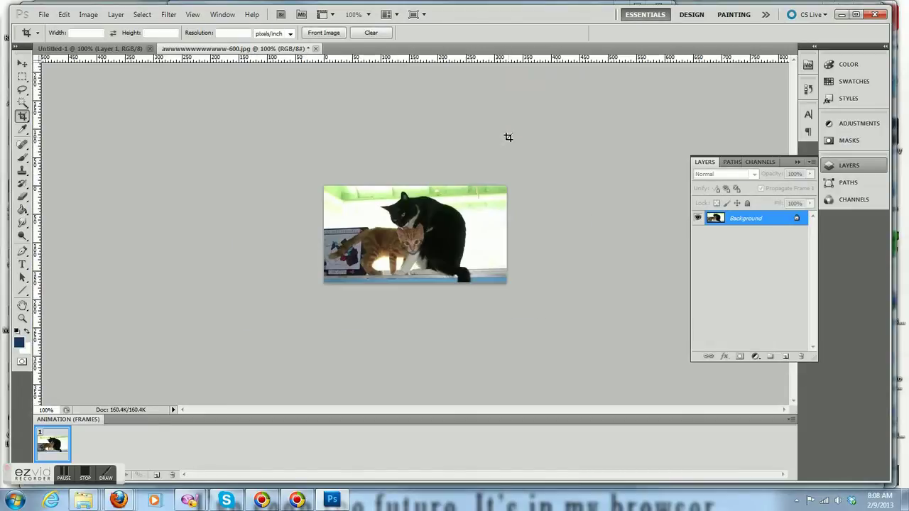
key("ctrl+a")
Paste the two-cat photo into Untitled-1 and move it to the banner's left end.
left_click(105, 48)
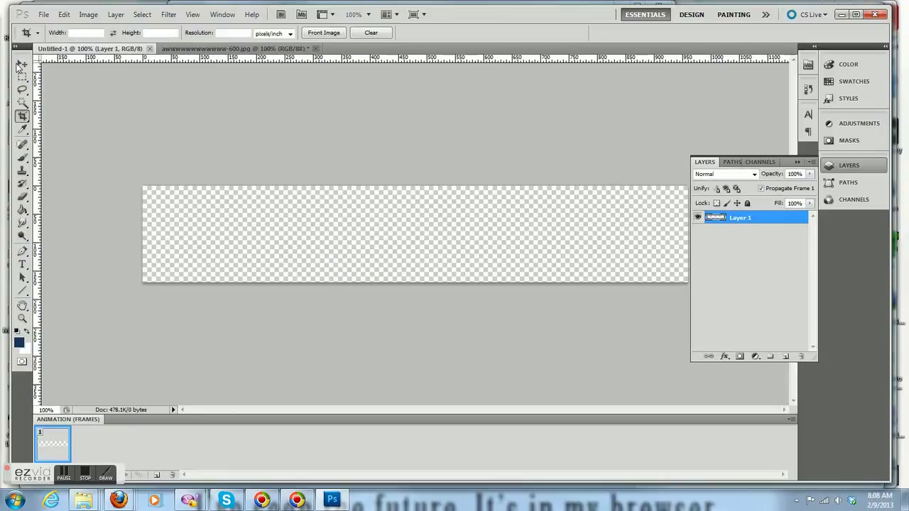
left_click(22, 63)
left_click(64, 15)
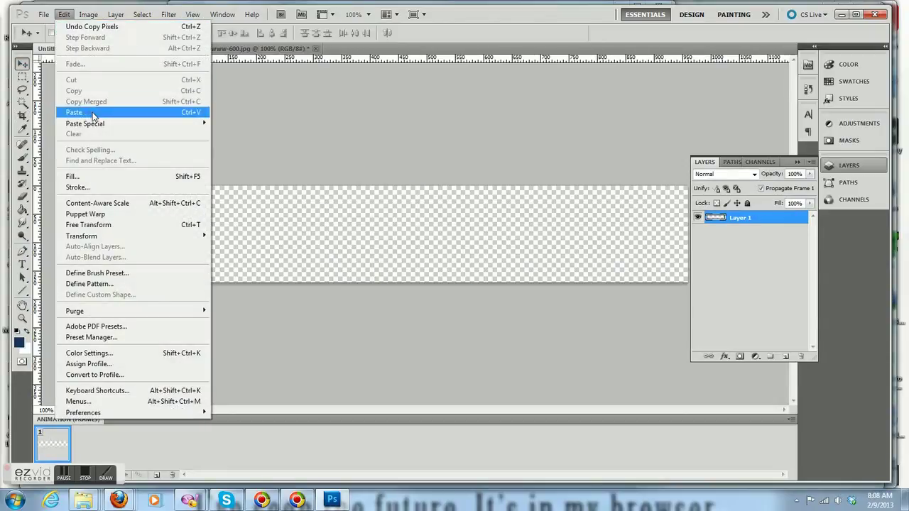
left_click(74, 113)
left_click_drag(316, 220, 186, 220)
Feather the photo's edges by clearing outside an inverted 15 px feathered marquee.
left_click(22, 77)
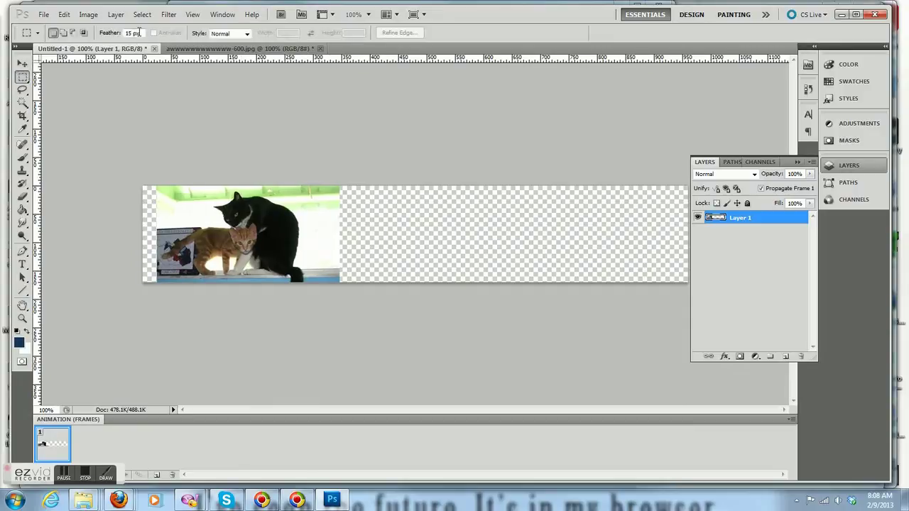
left_click(135, 34)
left_click_drag(295, 263, 331, 277)
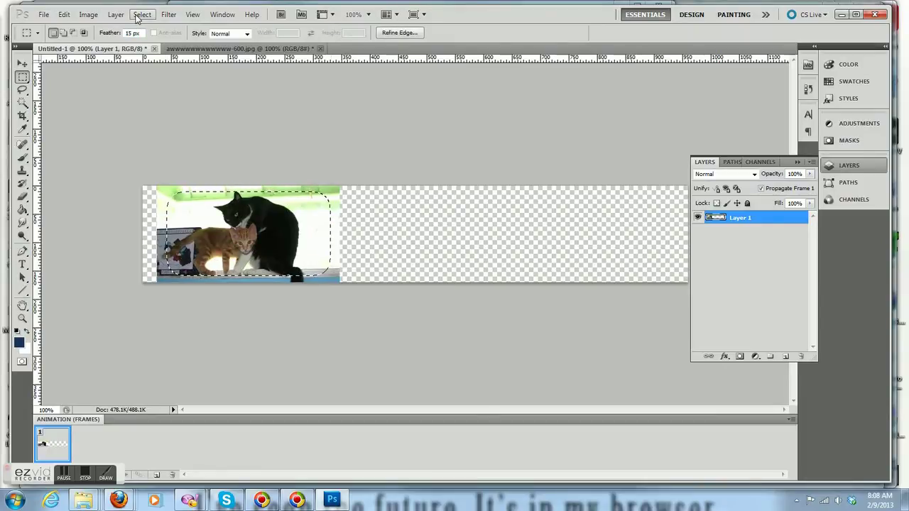
left_click(142, 14)
left_click(151, 61)
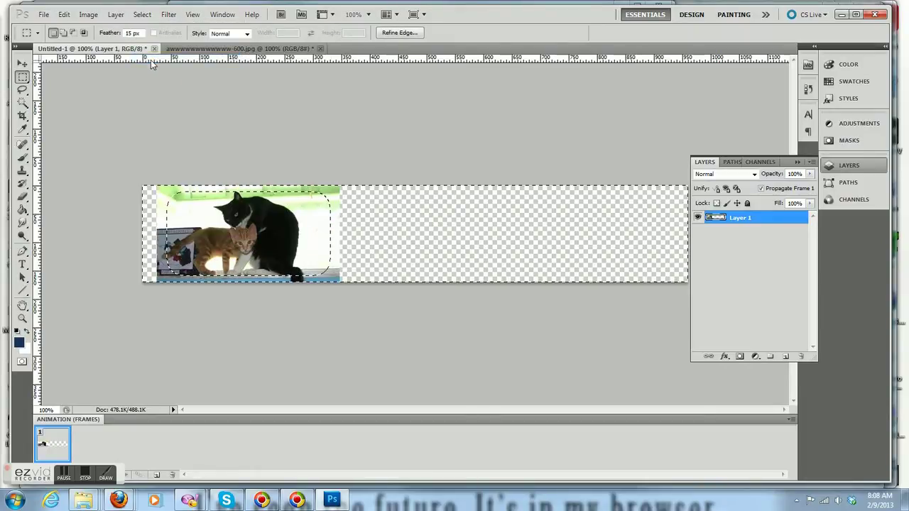
left_click(43, 14)
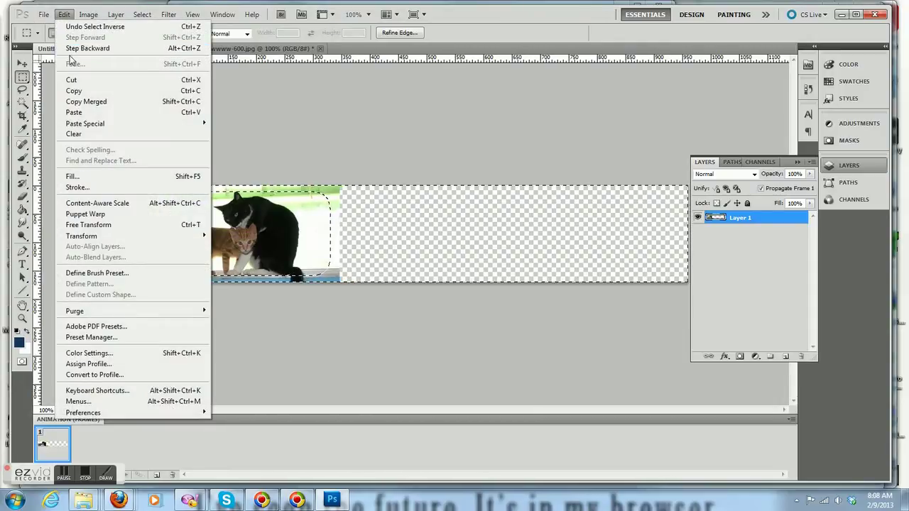
left_click(95, 137)
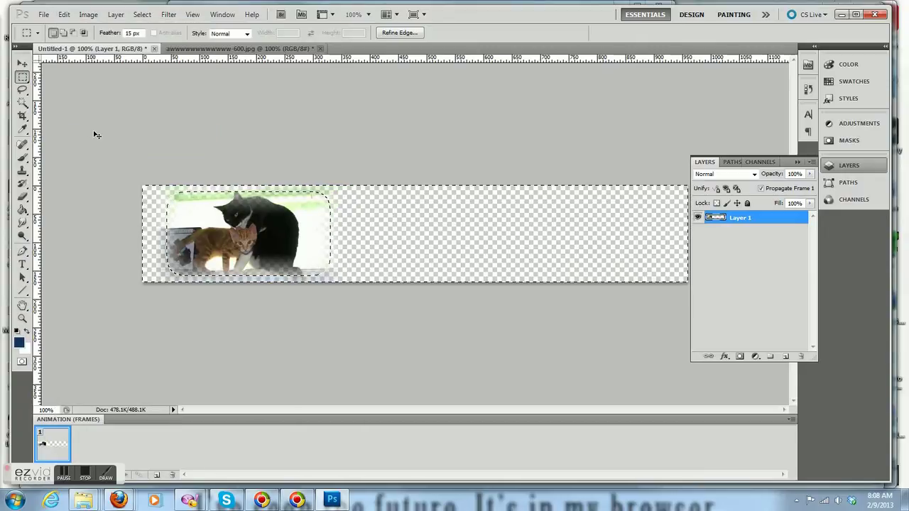
key("ctrl+d")
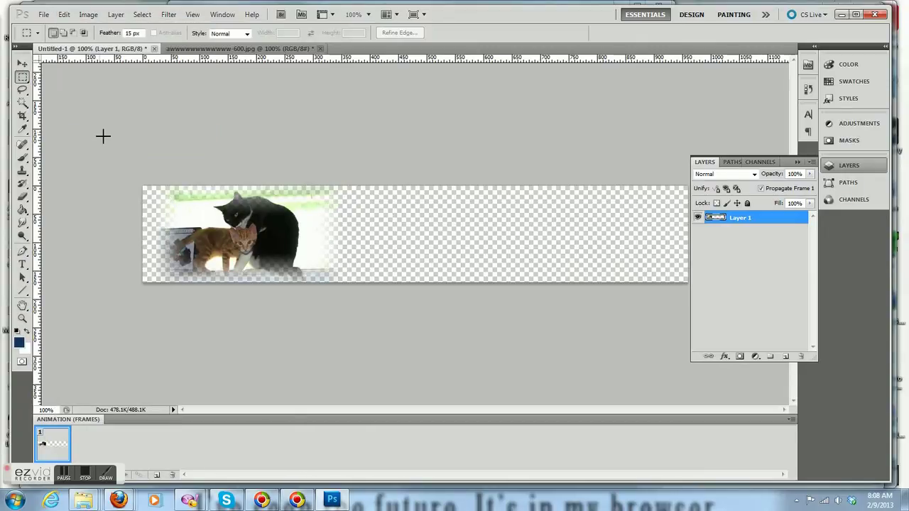
Open the sleeping orange kitten photo DSCF3517.JPG.
left_click(43, 15)
left_click(57, 38)
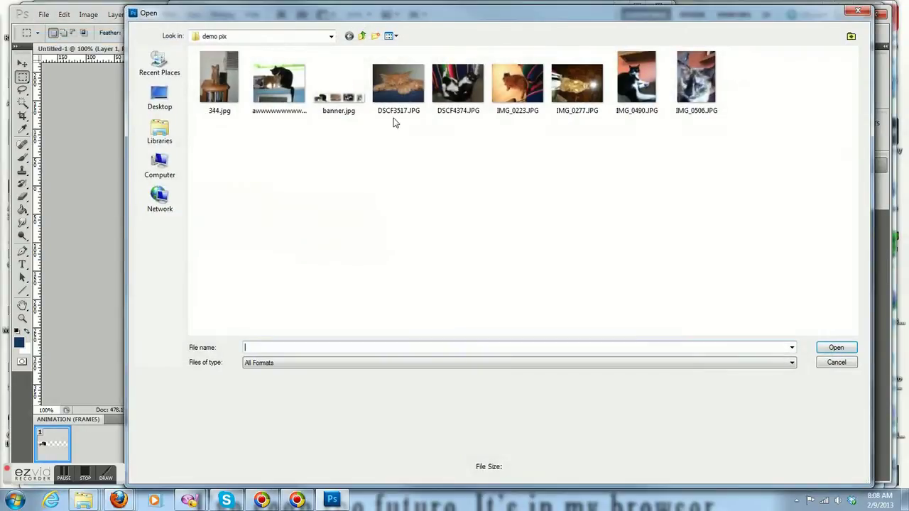
double_click(395, 121)
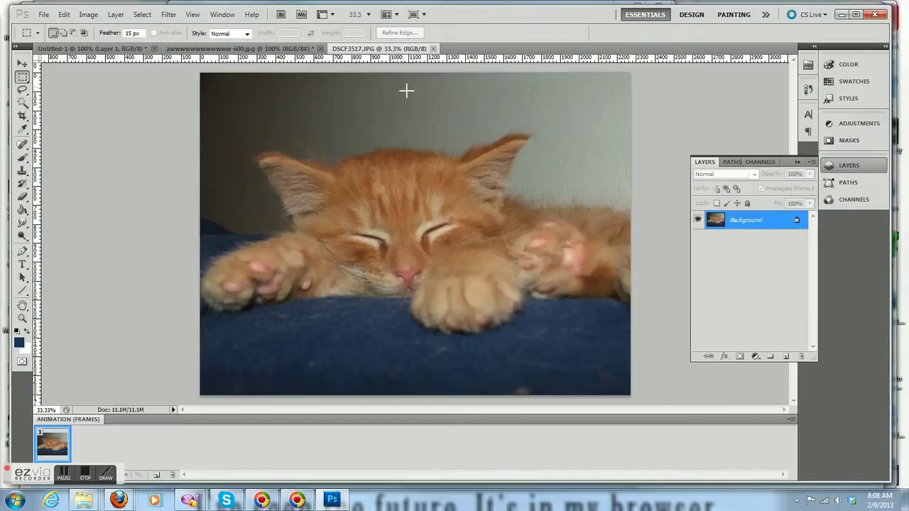
Resize the kitten photo to 170 px high (227×170) and select the whole image.
left_click(88, 14)
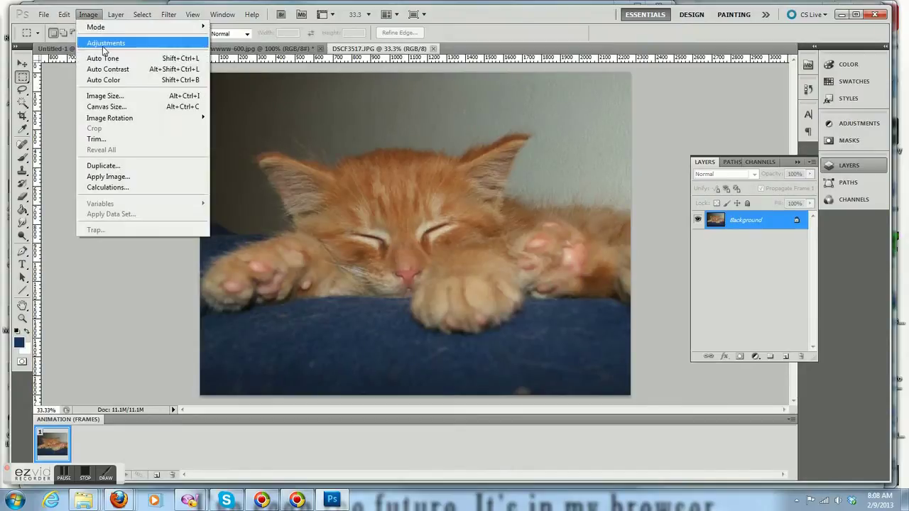
left_click(105, 95)
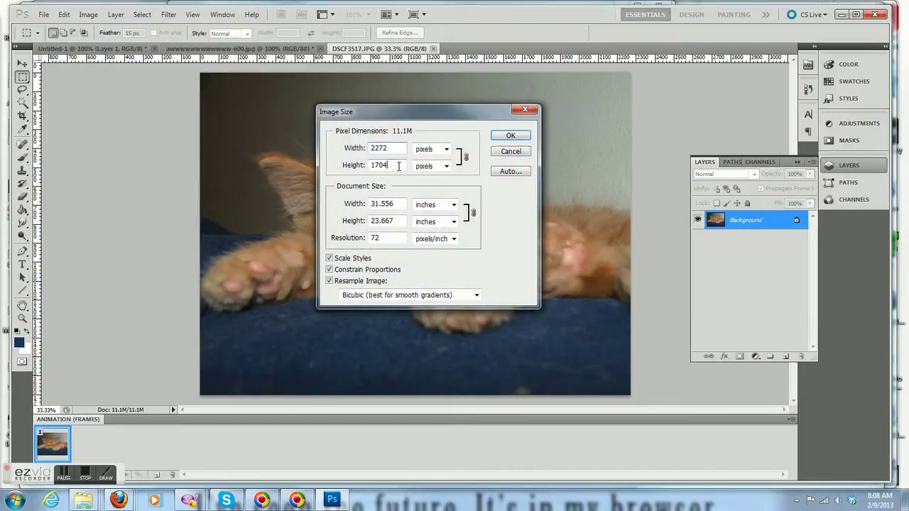
key("BackSpace")
key("BackSpace")
key("BackSpace")
key("BackSpace")
type("170")
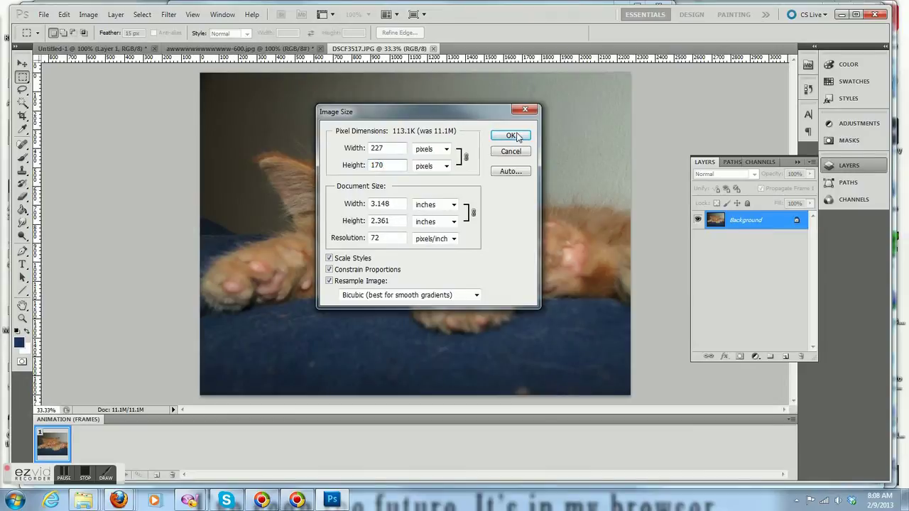
left_click(518, 137)
key("ctrl+a")
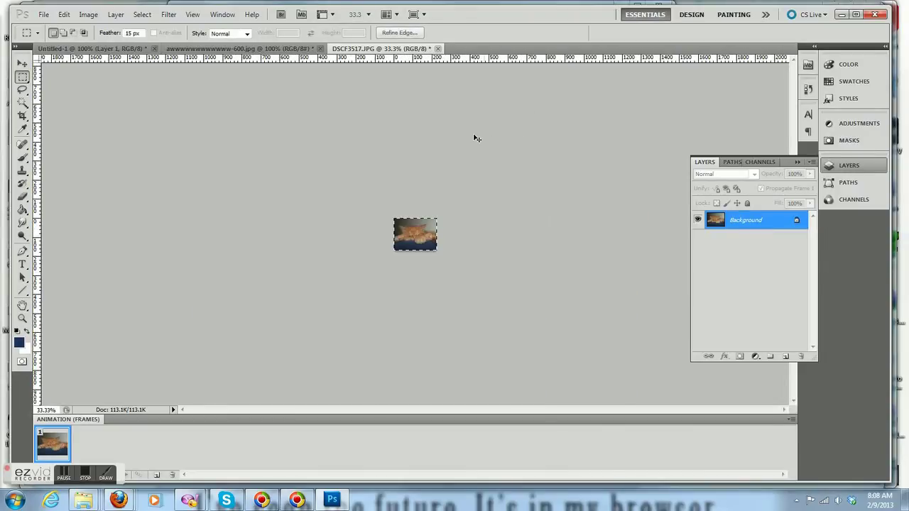
Paste the kitten into the banner as Layer 2 and feather its edges away.
left_click(114, 49)
left_click(64, 14)
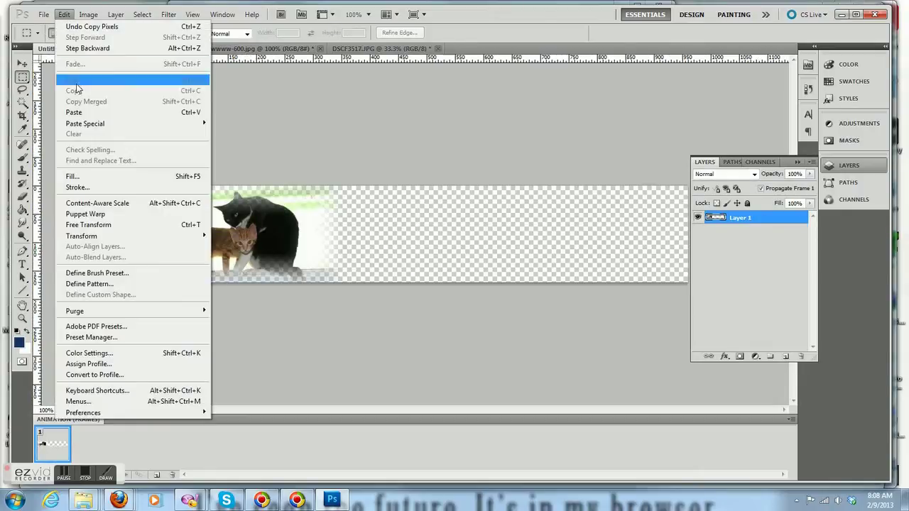
left_click(80, 108)
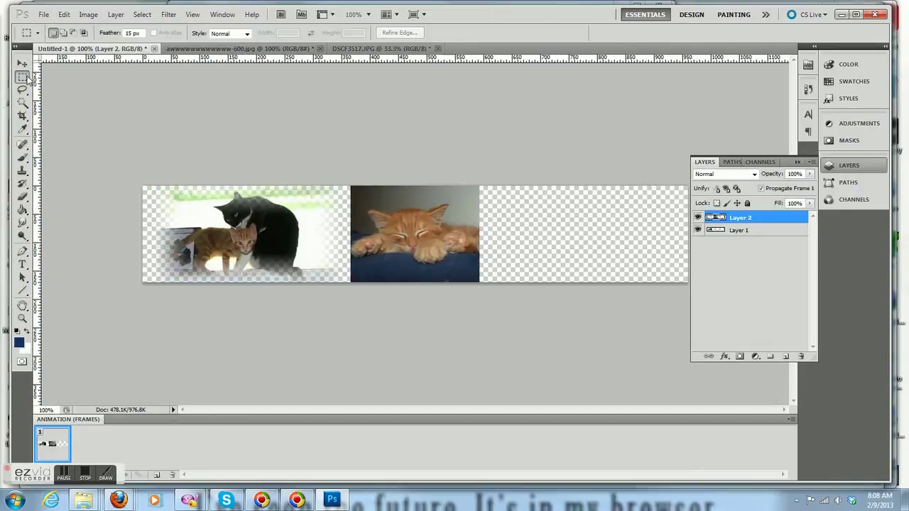
left_click_drag(360, 201, 467, 267)
left_click(142, 14)
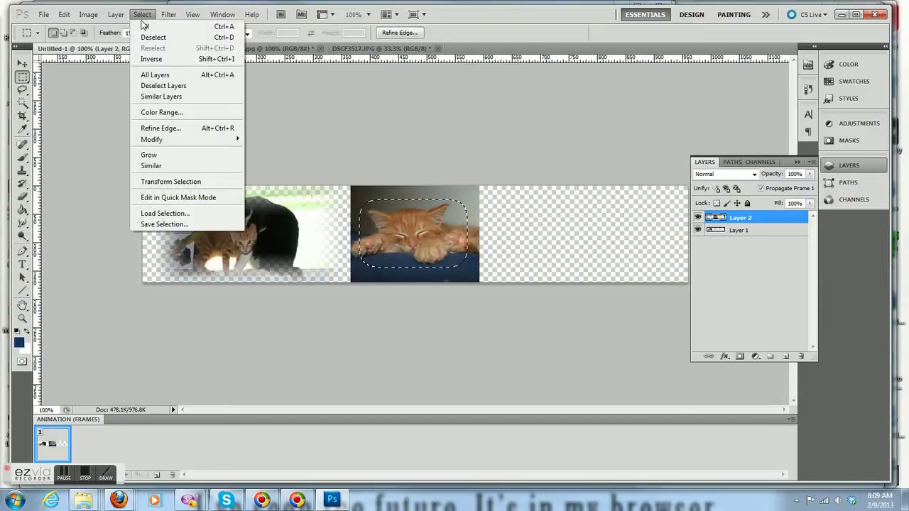
left_click(168, 58)
key("Delete")
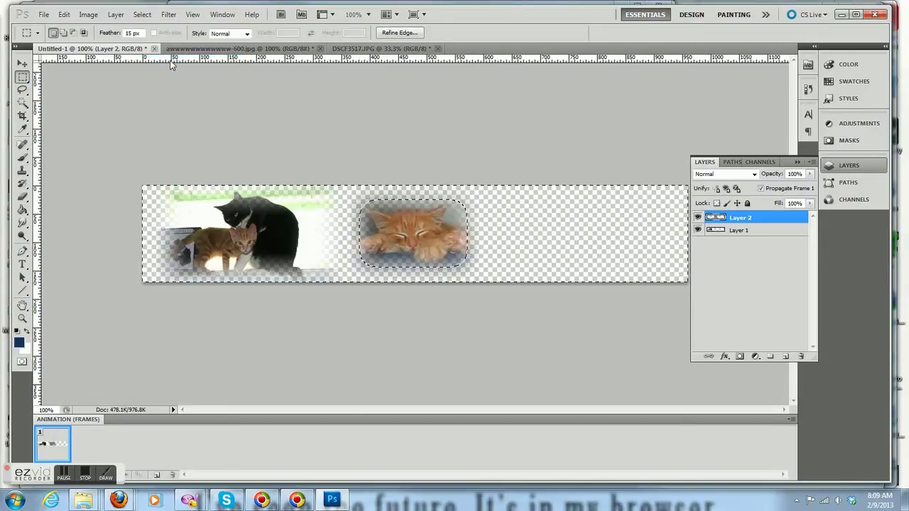
key("ctrl+d")
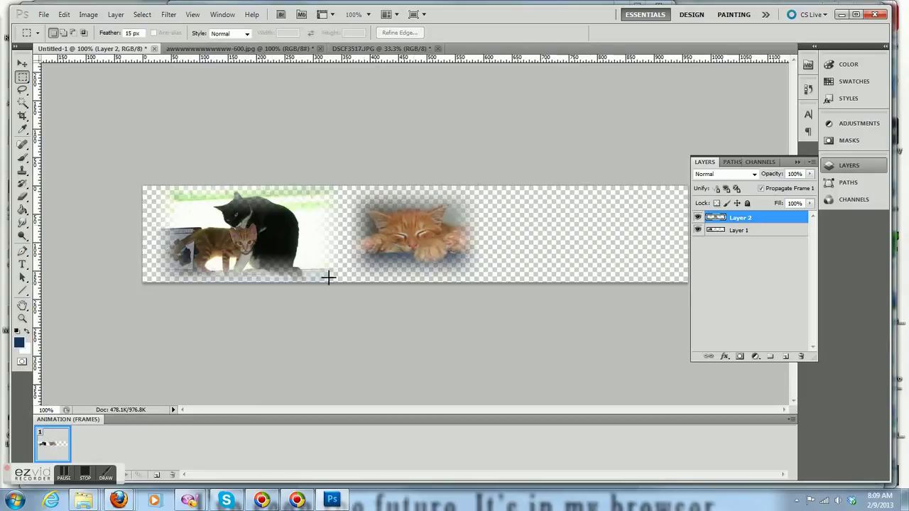
Open the photo DSCF4374.JPG.
left_click(43, 14)
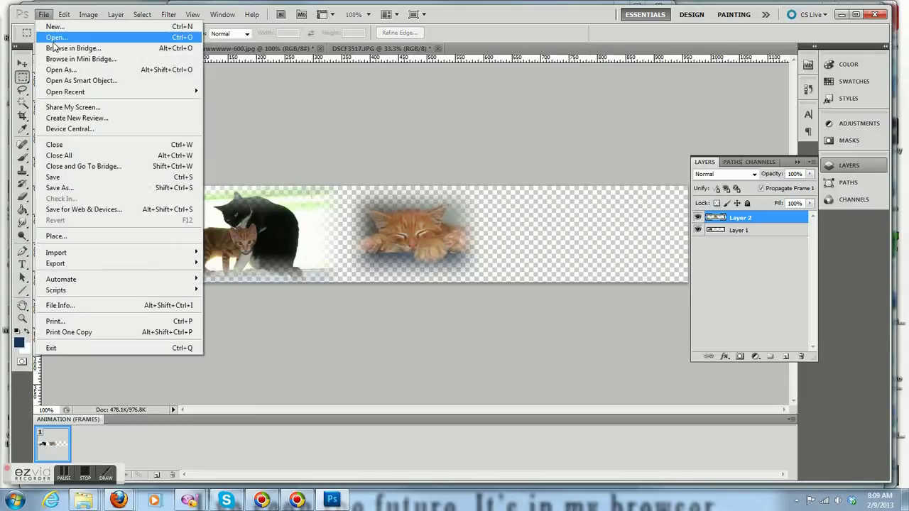
left_click(54, 40)
left_click(450, 99)
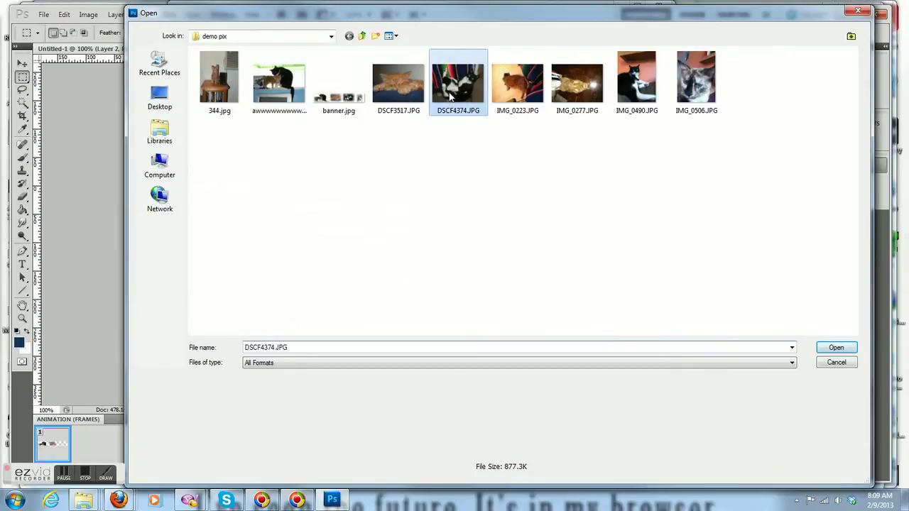
double_click(449, 97)
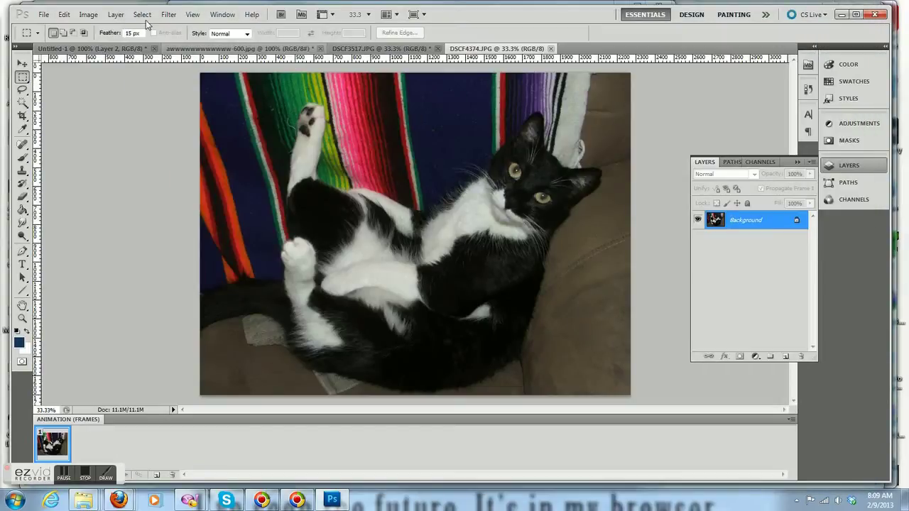
Resize the black-and-white cat photo to 170 px high (227×170) and select all.
left_click(88, 14)
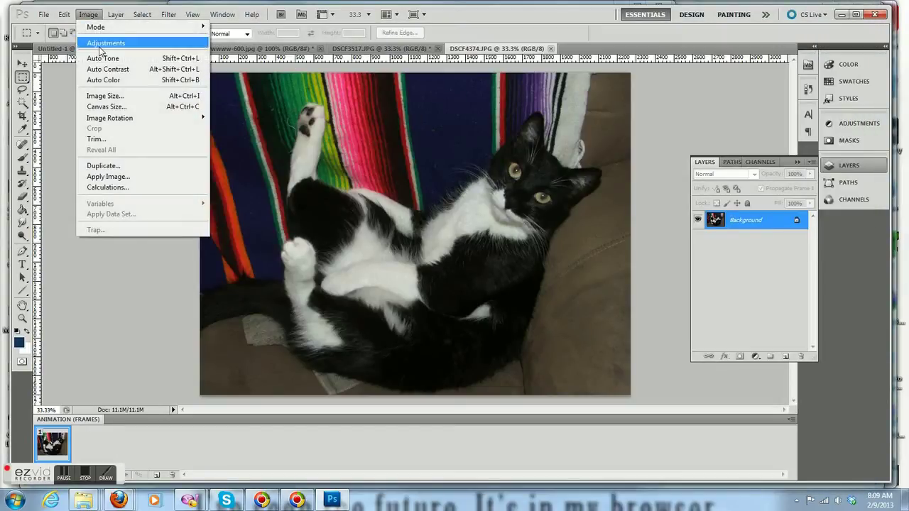
left_click(106, 96)
key("Tab")
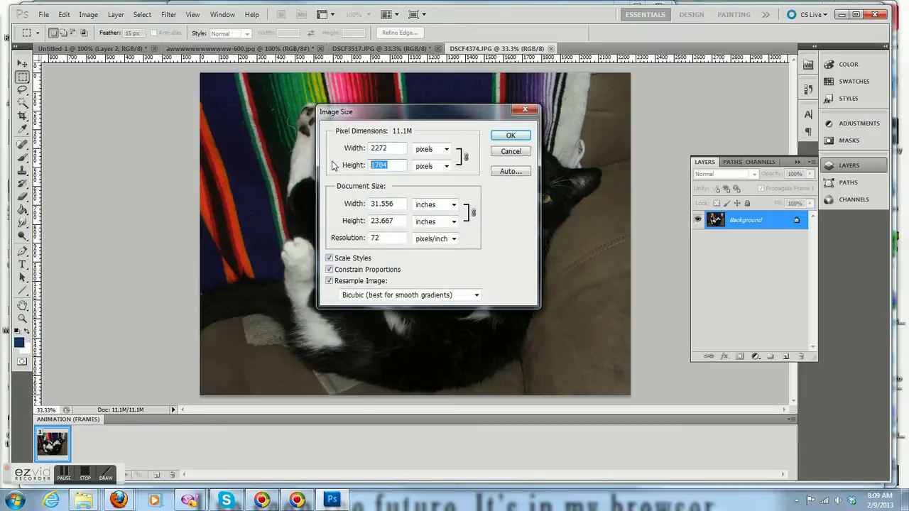
type("170")
left_click(524, 135)
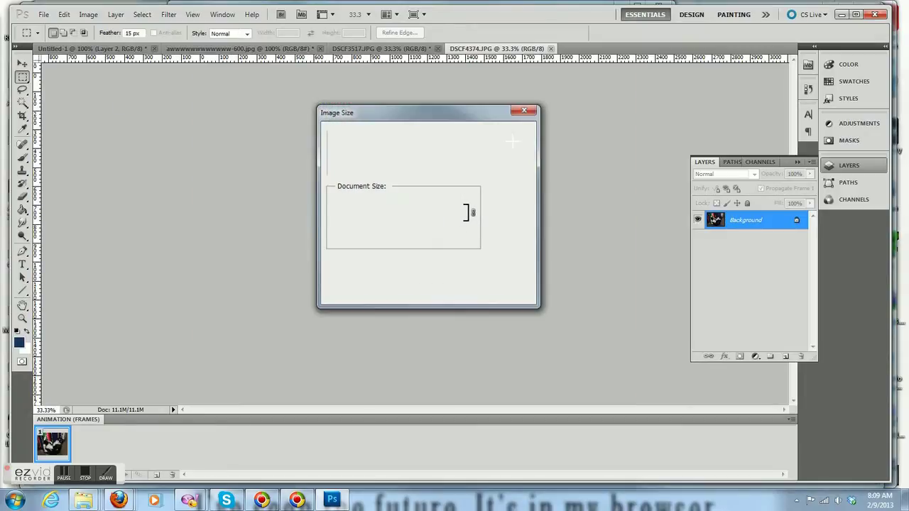
key("ctrl+a")
Paste the black-and-white cat into the banner as Layer 3, right of the kitten.
left_click(97, 49)
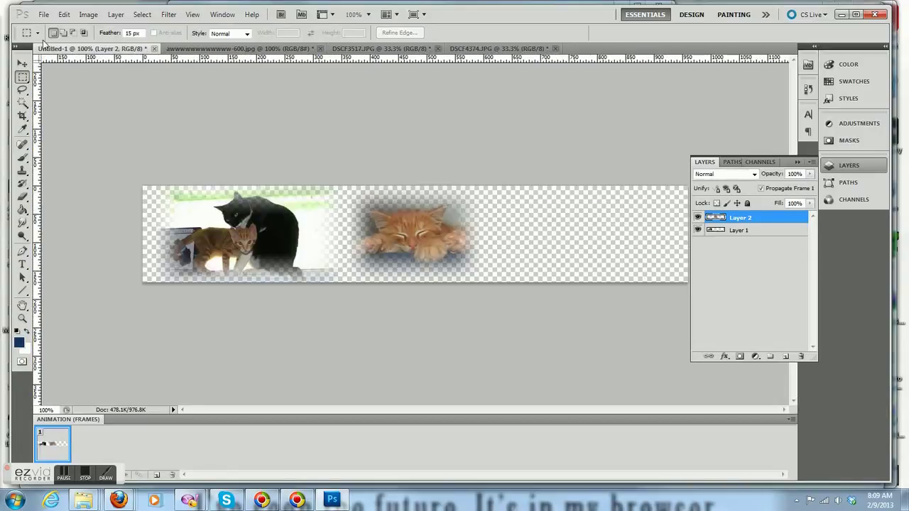
left_click(64, 15)
left_click(71, 113)
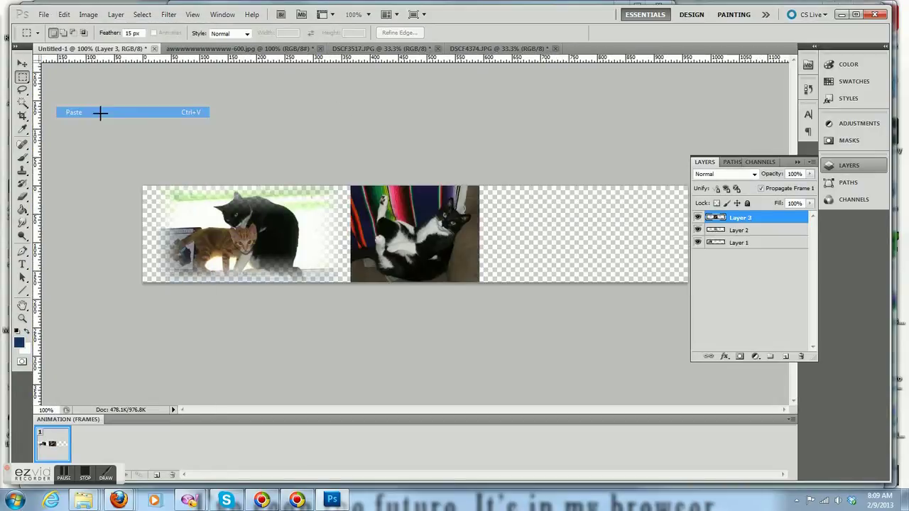
left_click(22, 64)
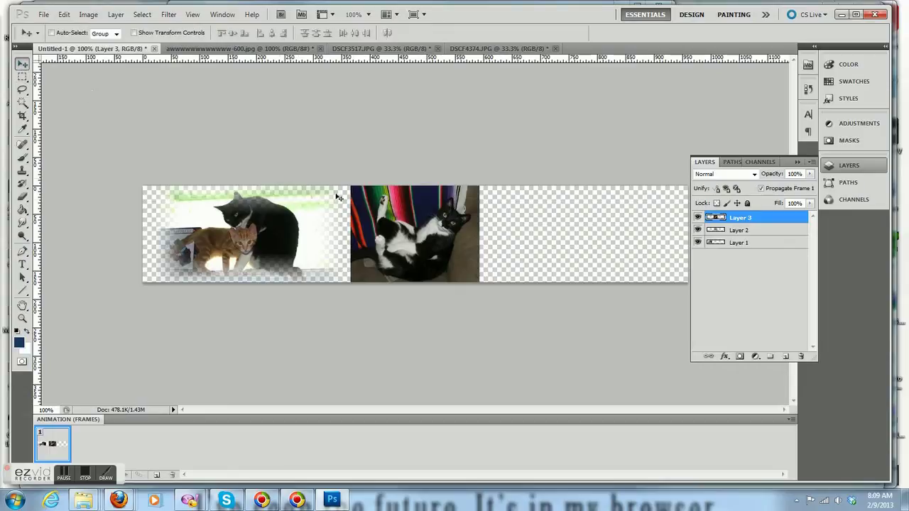
left_click_drag(402, 233, 533, 233)
left_click(23, 77)
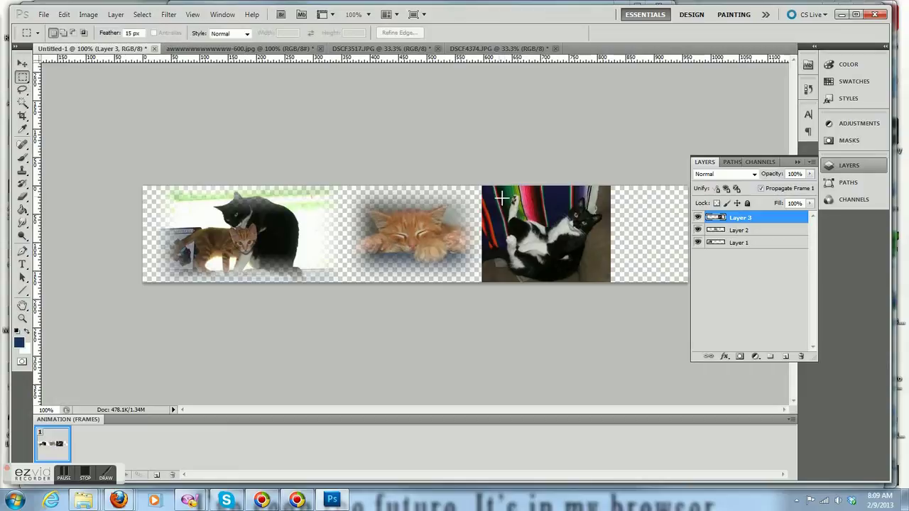
Feather the black-and-white cat's edges by deleting outside an inverted feathered marquee.
left_click_drag(549, 248, 606, 276)
left_click(143, 14)
left_click(153, 59)
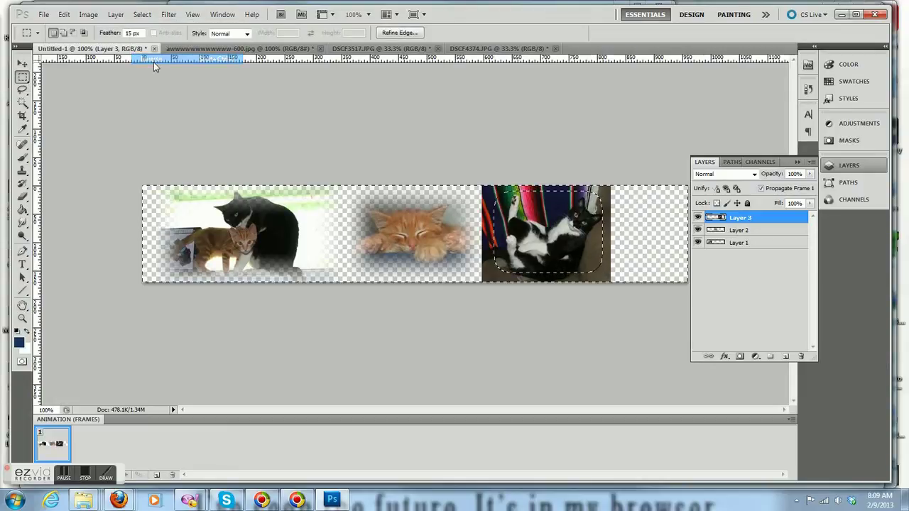
key("Delete")
key("ctrl+d")
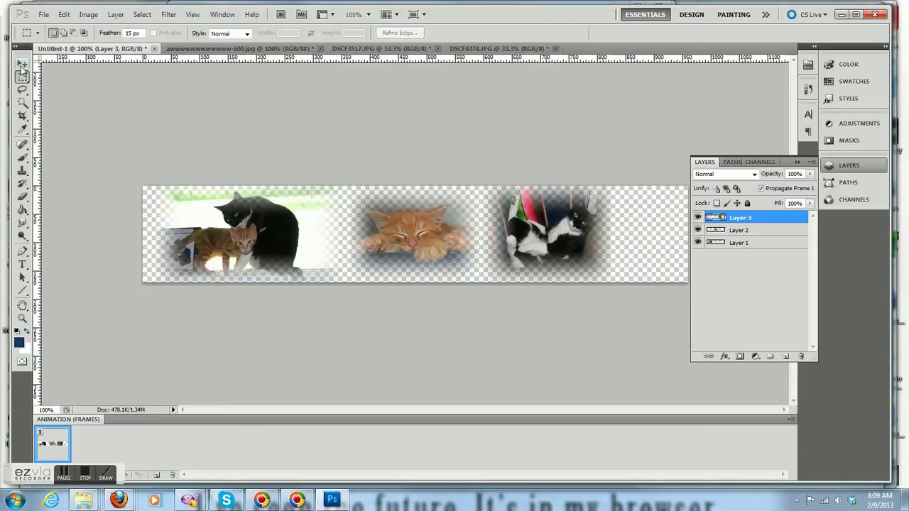
Shift the orange kitten about 35 px left and the black-and-white cat about 40 px left.
left_click(739, 230)
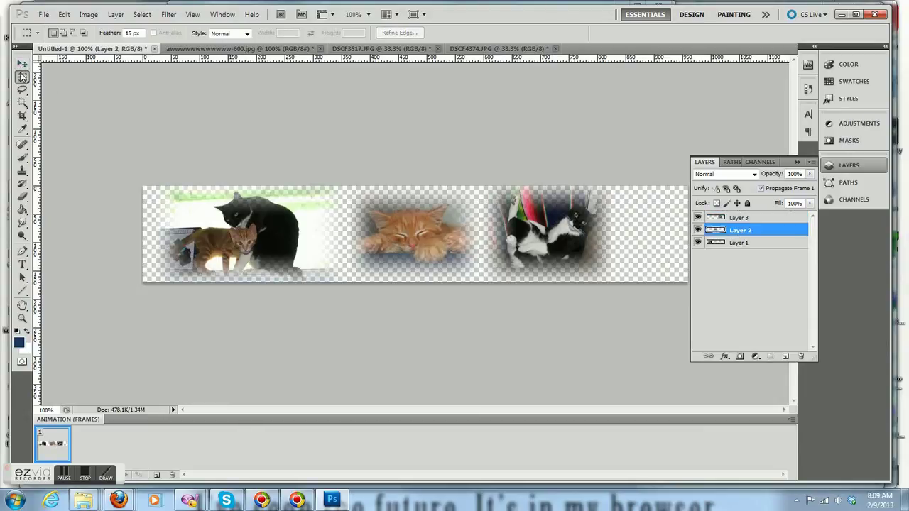
left_click(22, 63)
left_click_drag(414, 228, 390, 227)
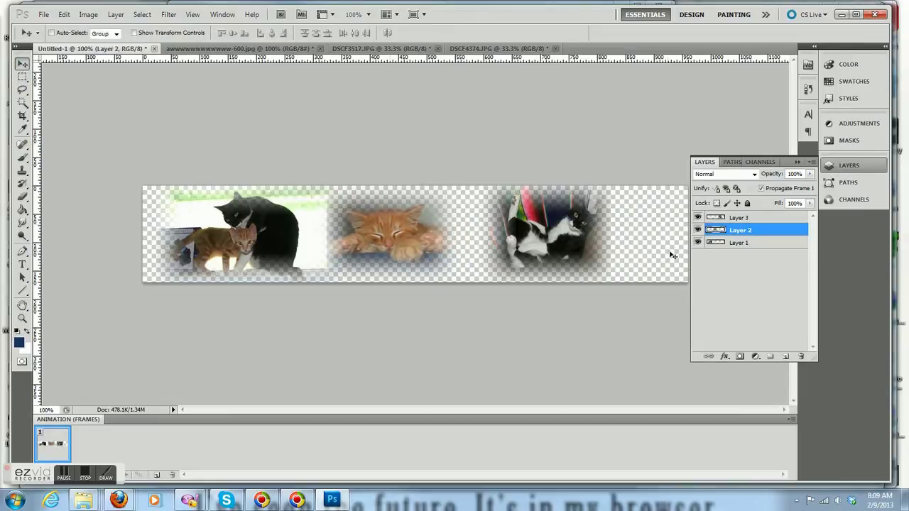
left_click(737, 218)
left_click_drag(624, 233, 568, 243)
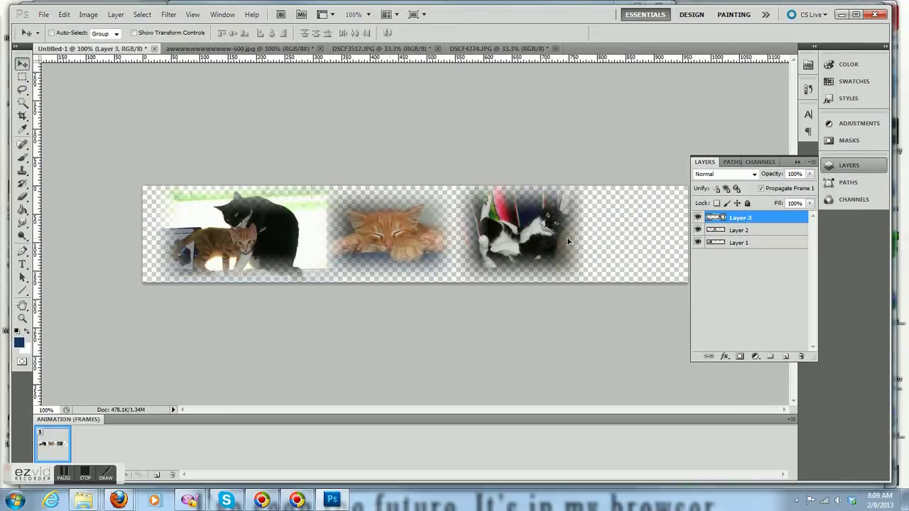
Open 344.jpg and crop it around the sitting orange cat.
left_click(43, 14)
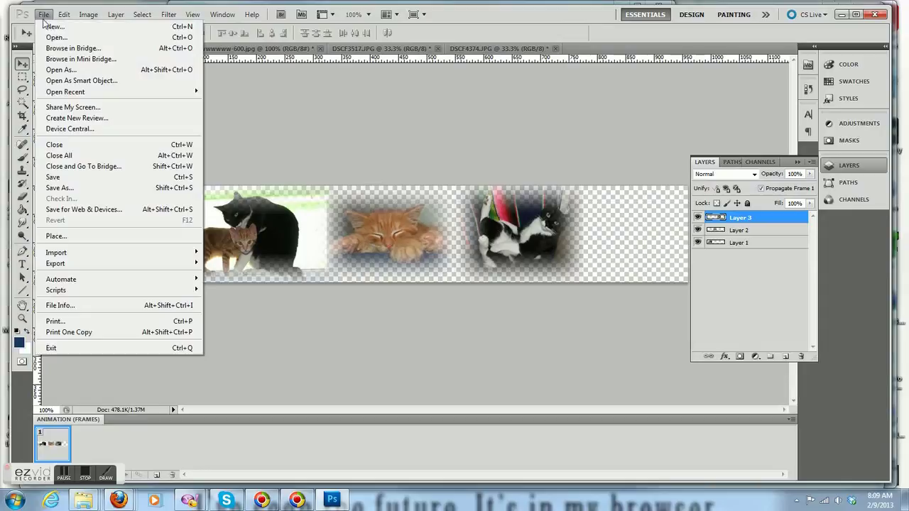
left_click(55, 38)
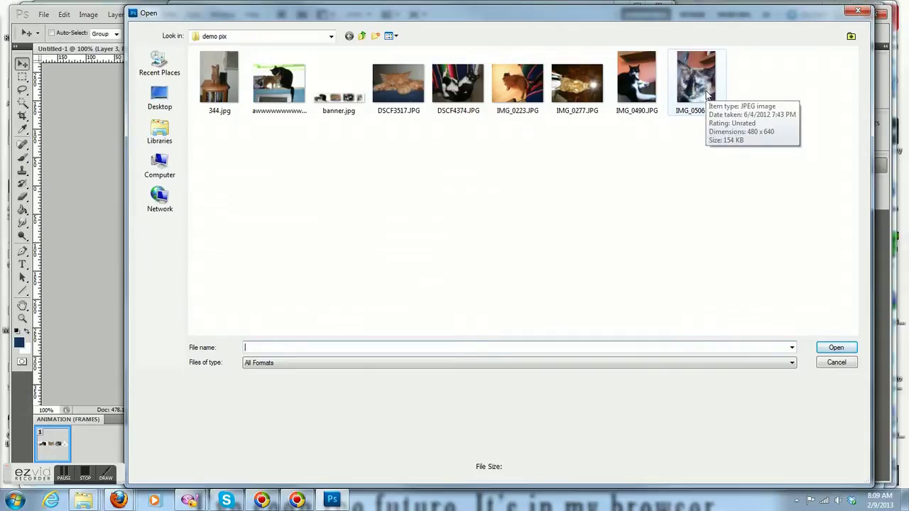
double_click(228, 83)
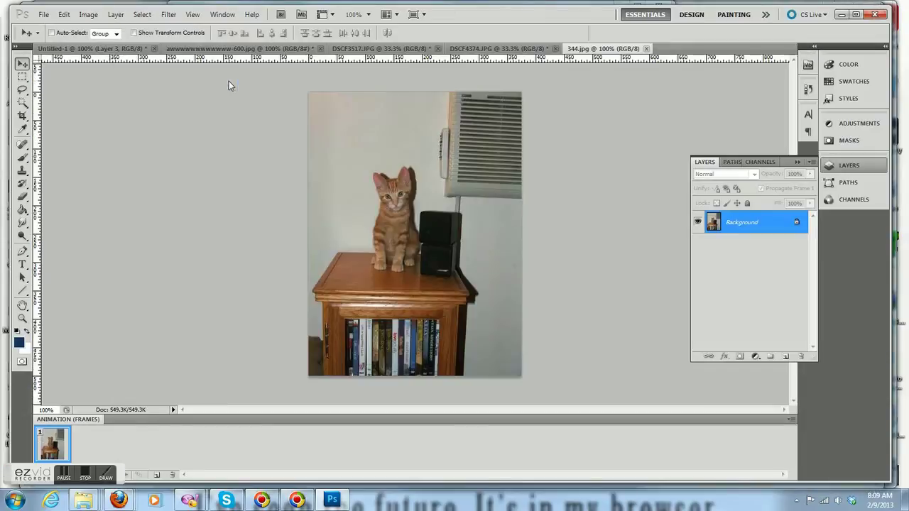
left_click(22, 114)
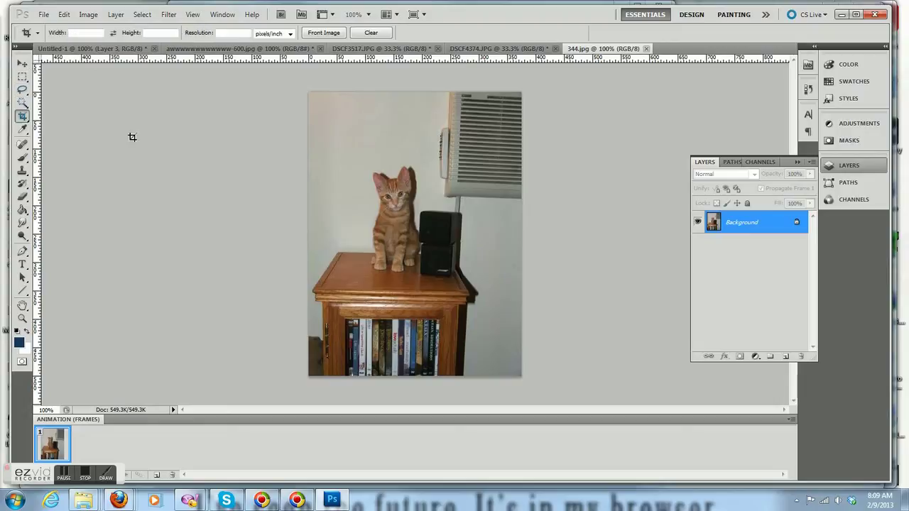
left_click_drag(321, 157, 484, 299)
right_click(442, 251)
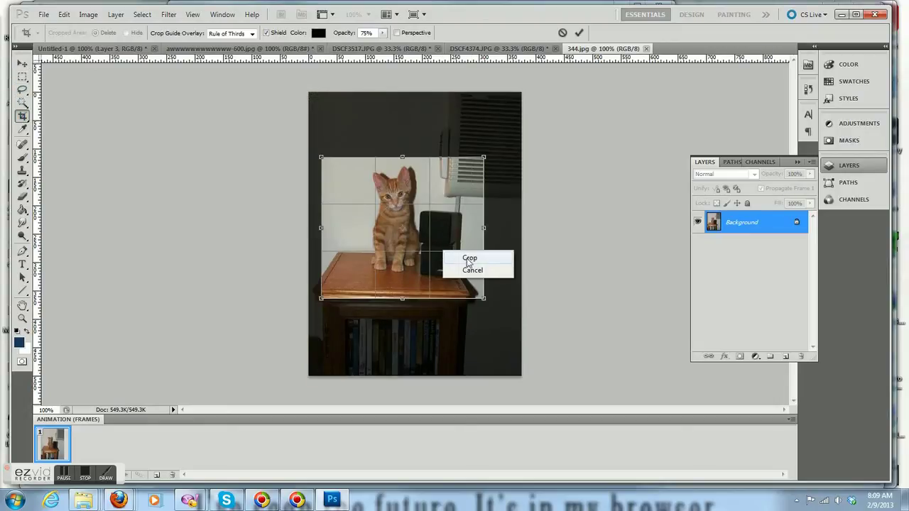
left_click(470, 258)
Resize the cropped photo to 170 px high (195×170) and select all.
left_click(88, 15)
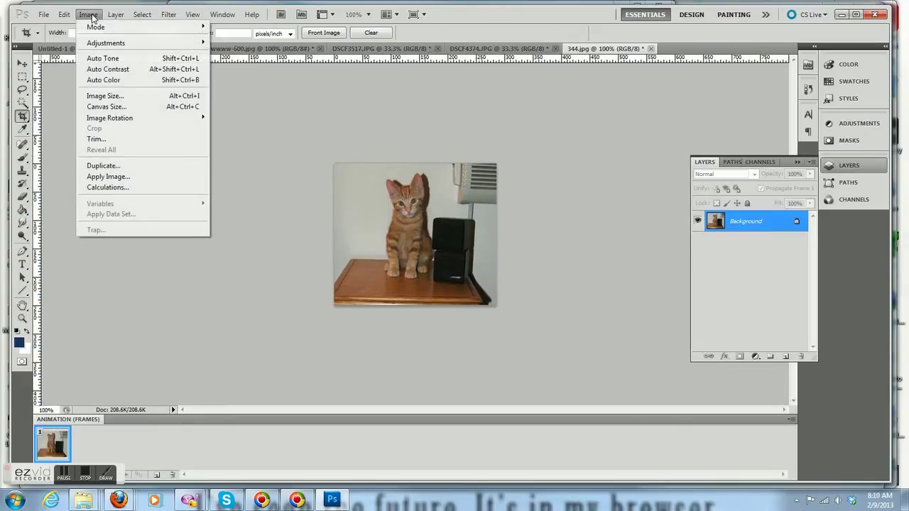
left_click(156, 95)
key("Tab")
type("170")
left_click(518, 137)
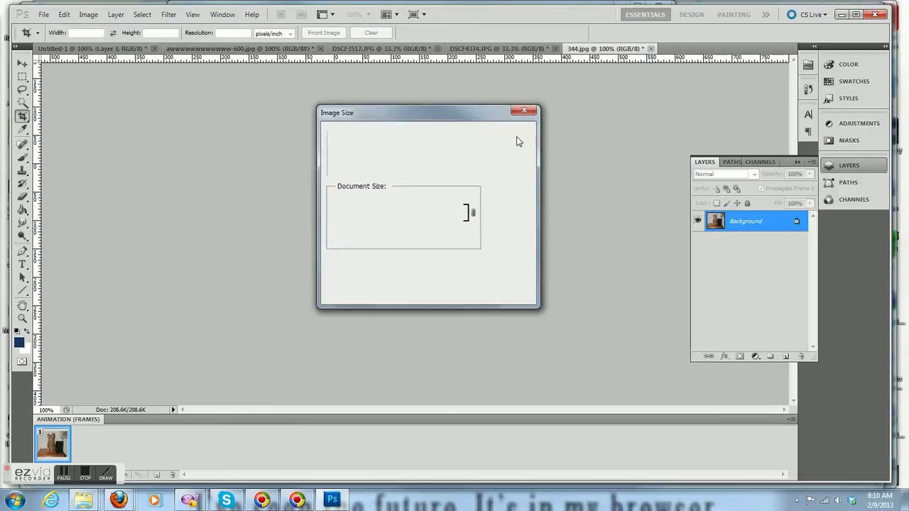
key("ctrl+a")
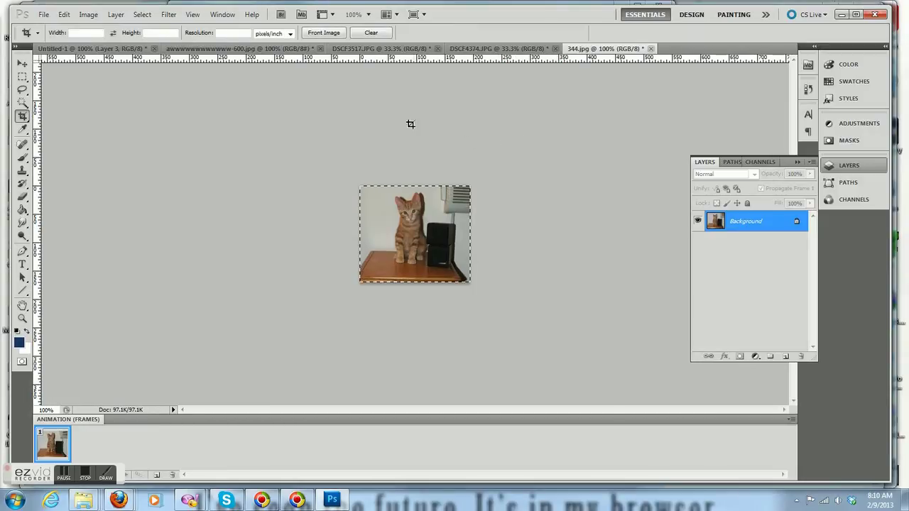
Paste the sitting cat into the banner as Layer 4 at the right end.
left_click(80, 47)
left_click(22, 63)
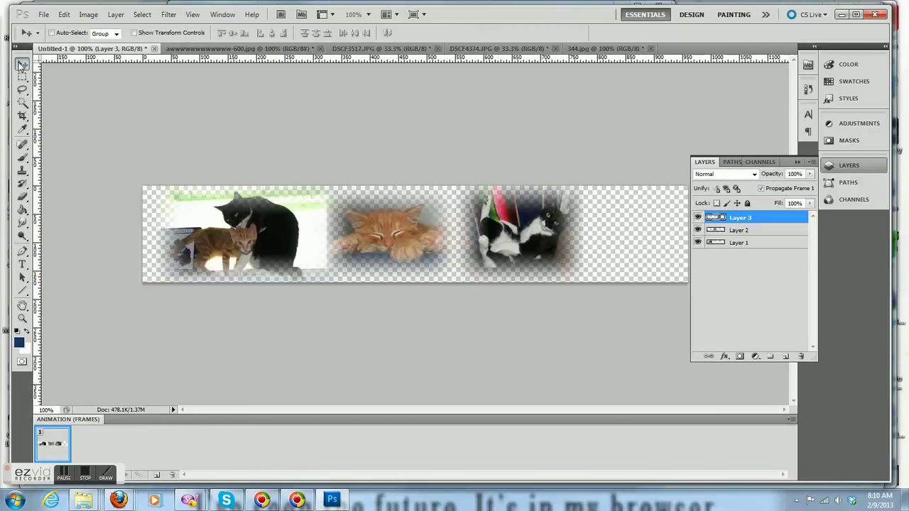
key("ctrl+v")
left_click_drag(491, 230, 643, 241)
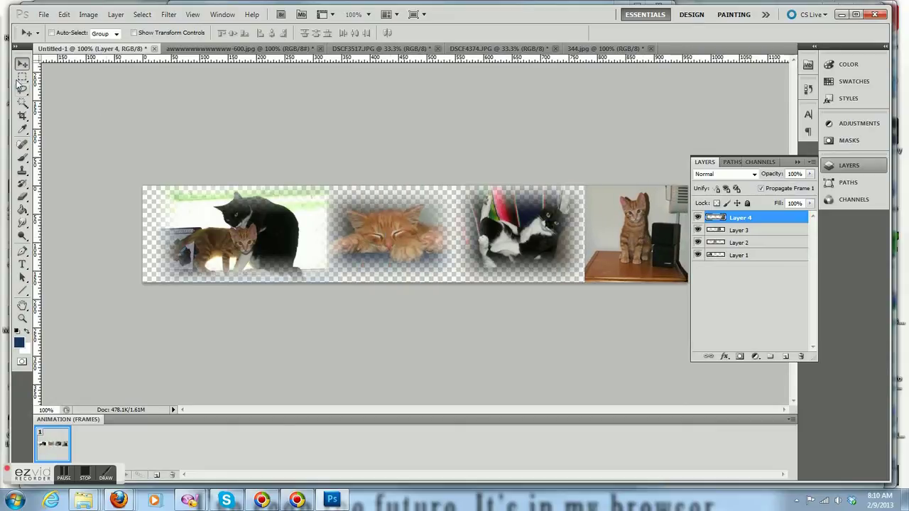
Fade the sitting cat's edges by deleting outside an inverted feathered marquee.
left_click(23, 76)
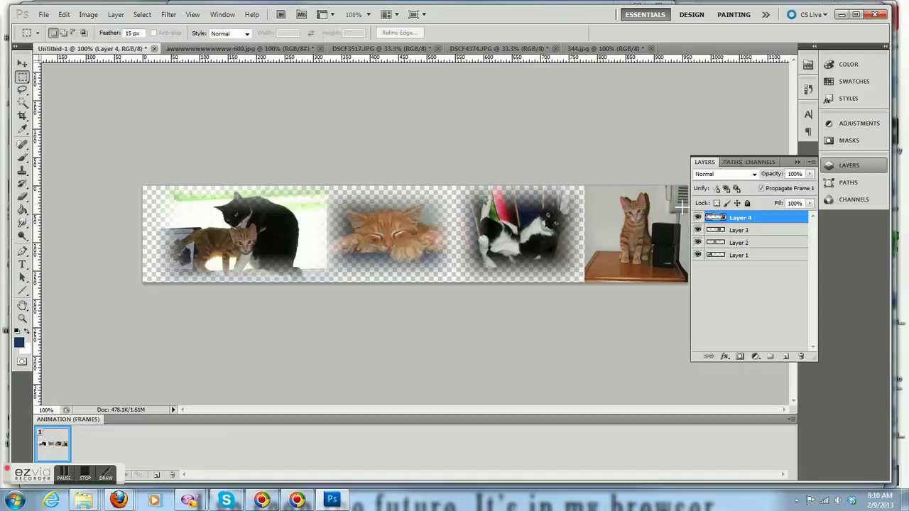
left_click_drag(683, 281, 682, 274)
left_click(142, 15)
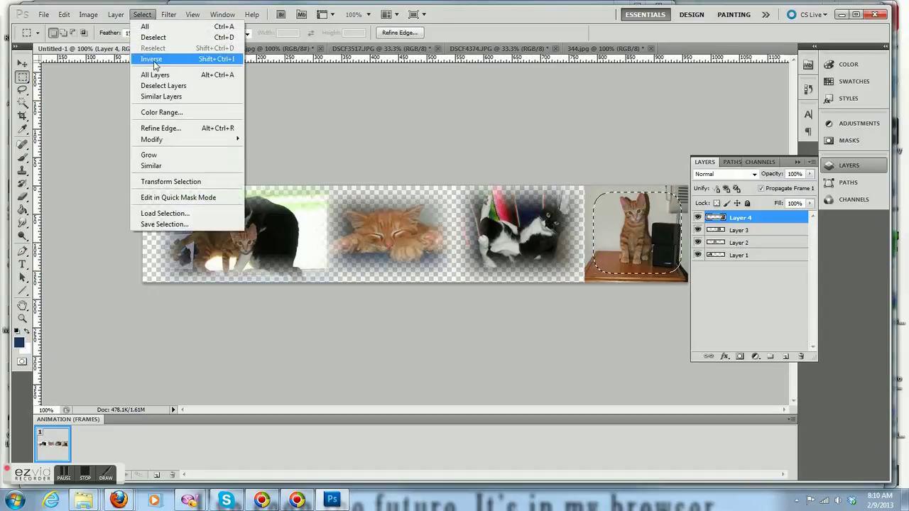
left_click(152, 59)
key("Delete")
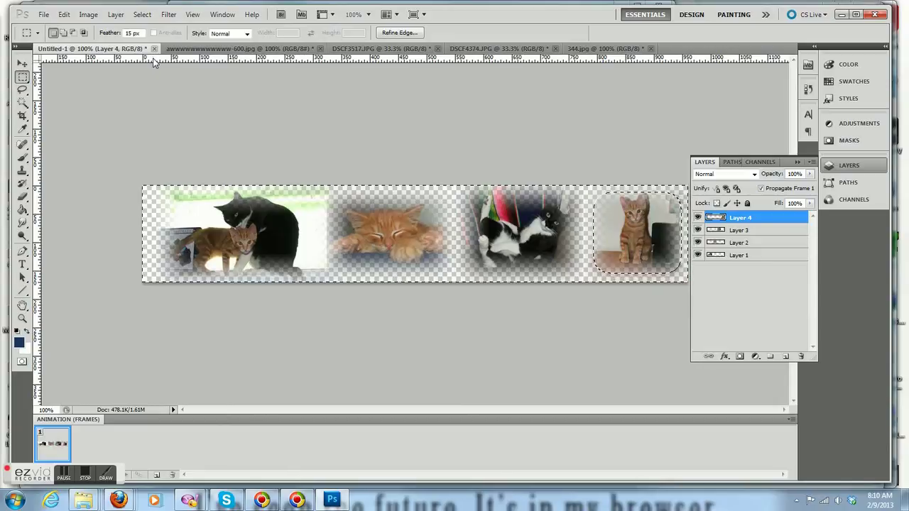
key("ctrl+d")
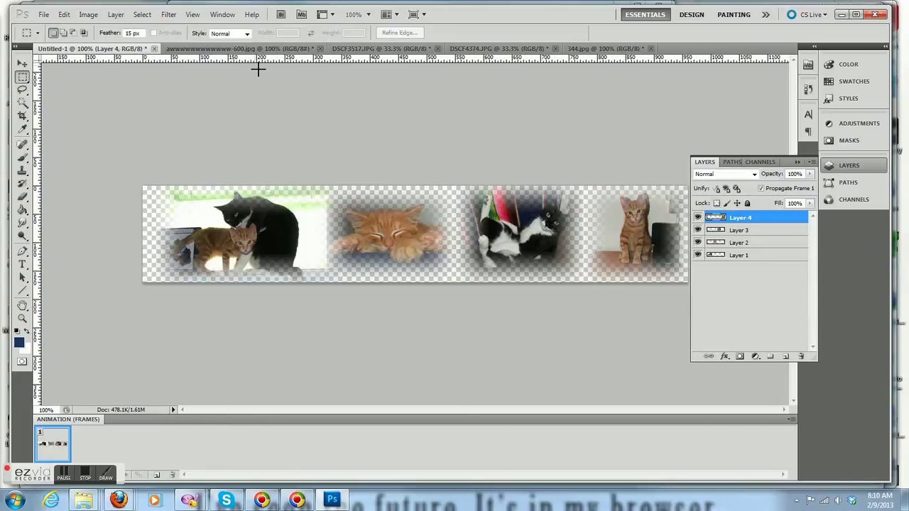
Save the banner for the web as a JPEG High, quality 60, named mybanner.
left_click(44, 14)
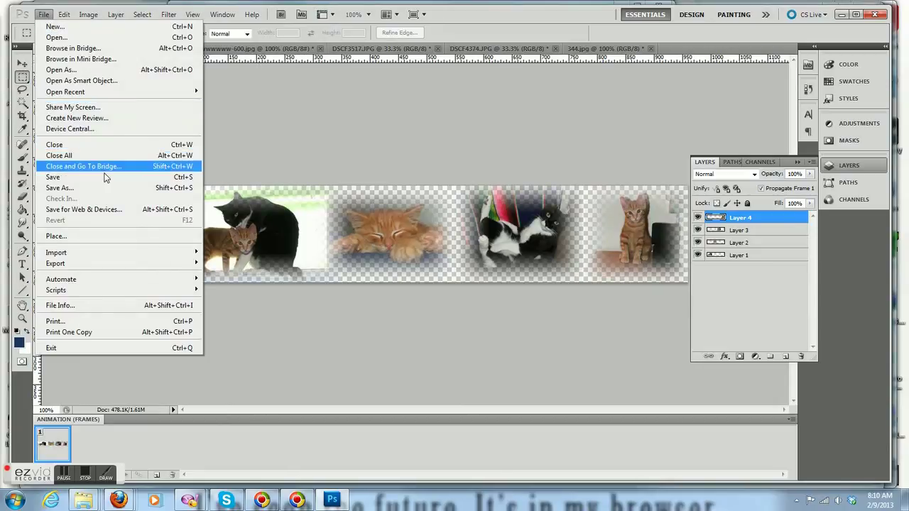
left_click(114, 211)
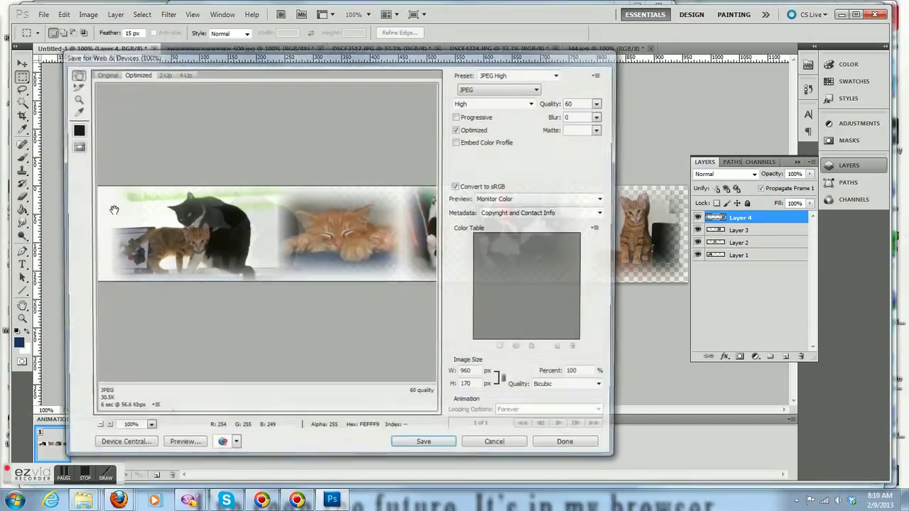
left_click(495, 91)
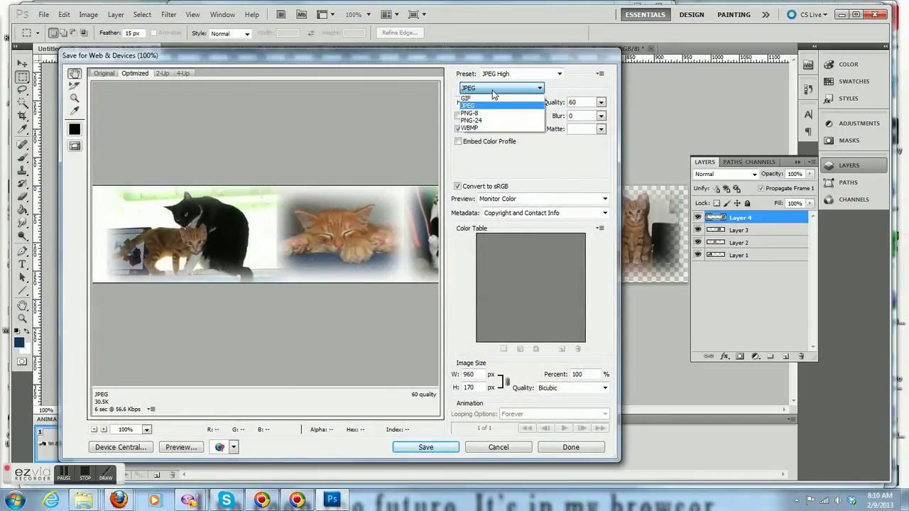
left_click(490, 108)
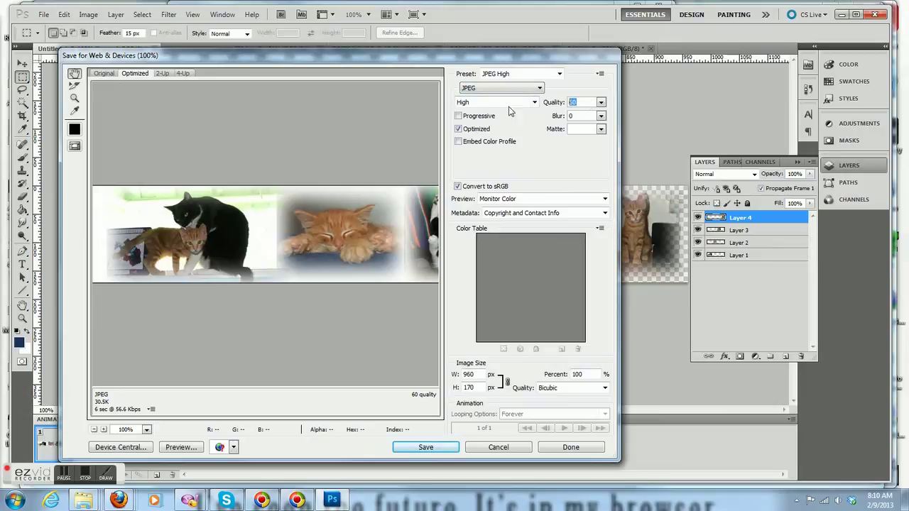
left_click(426, 447)
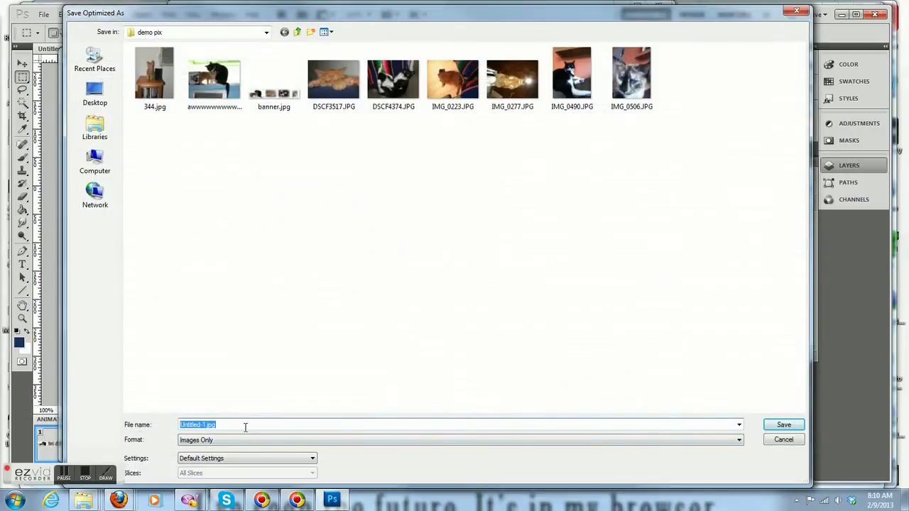
type("mybanner")
left_click(776, 426)
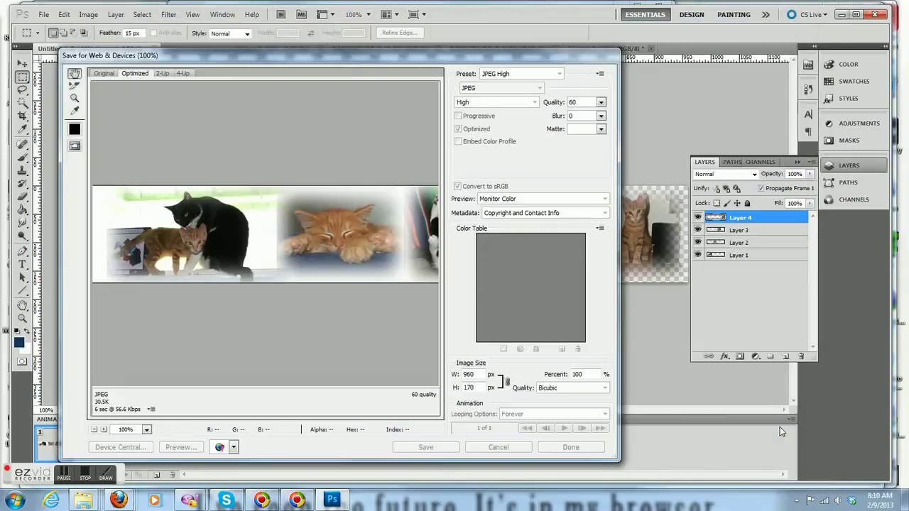